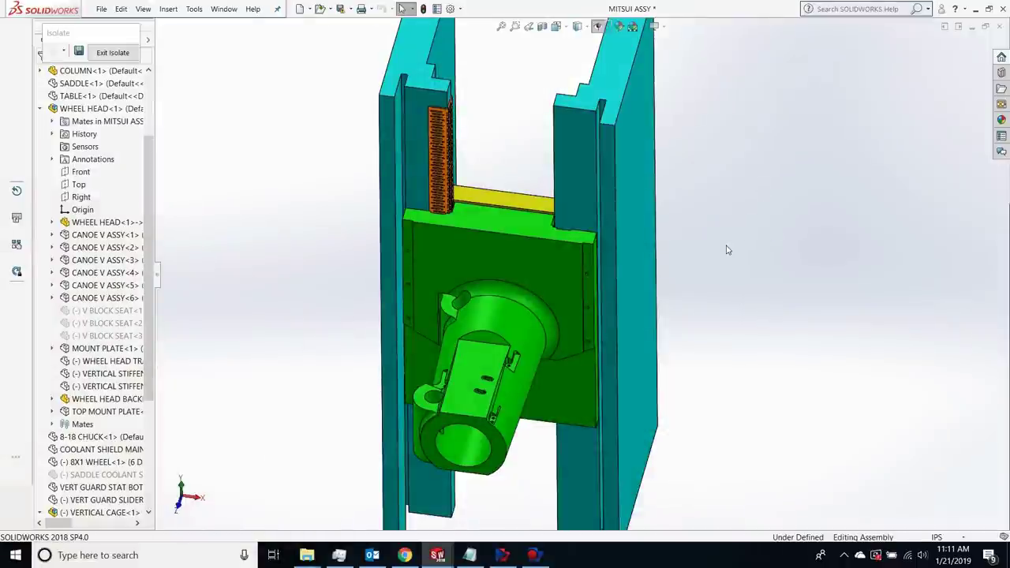
Orient the isolated assembly normal to the wheel head's top face
{"action": "left_click_drag", "start_coordinate": [727, 250], "coordinate": [515, 192]}
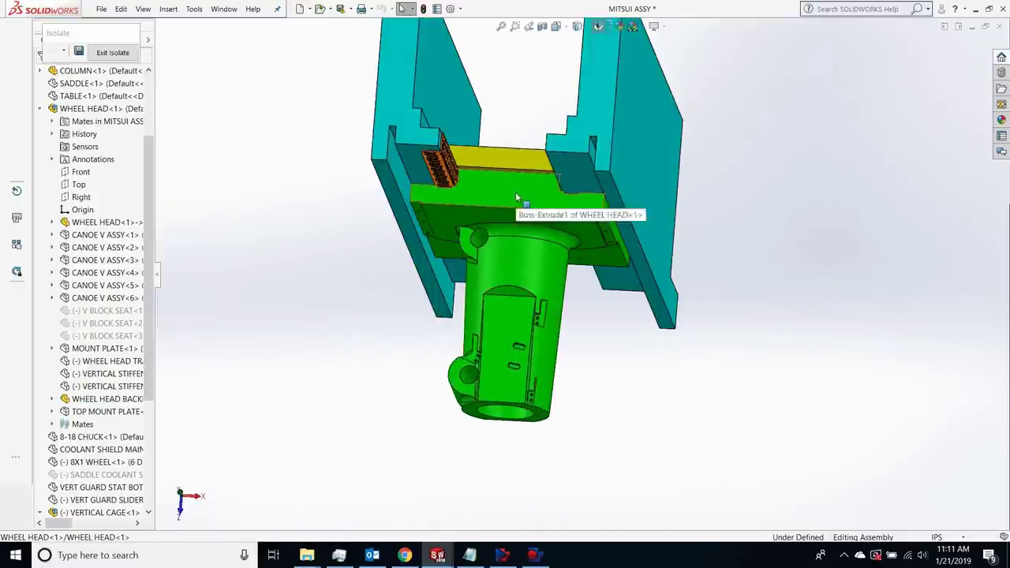
{"action": "left_click", "coordinate": [516, 192]}
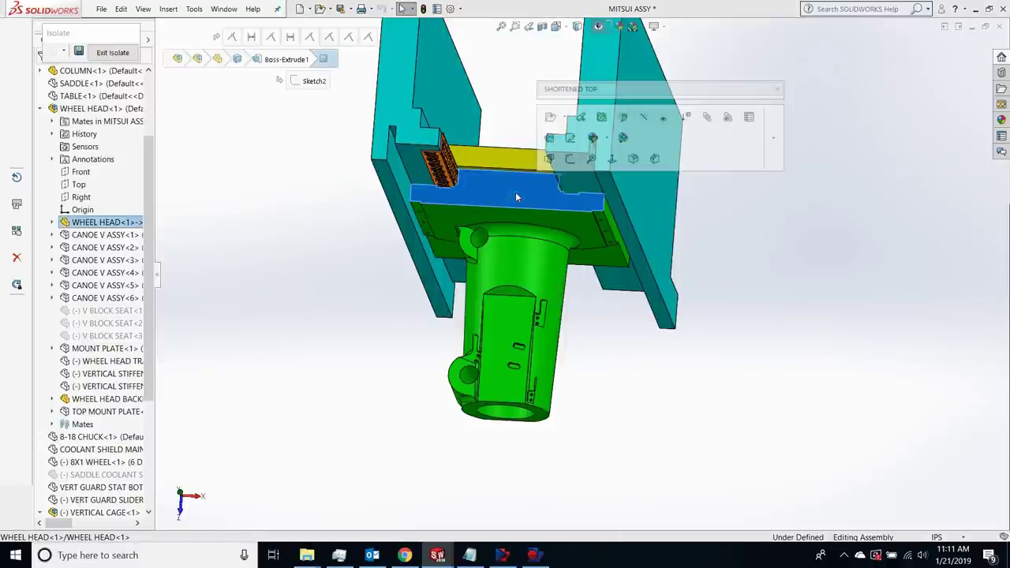
{"action": "left_click", "coordinate": [612, 160]}
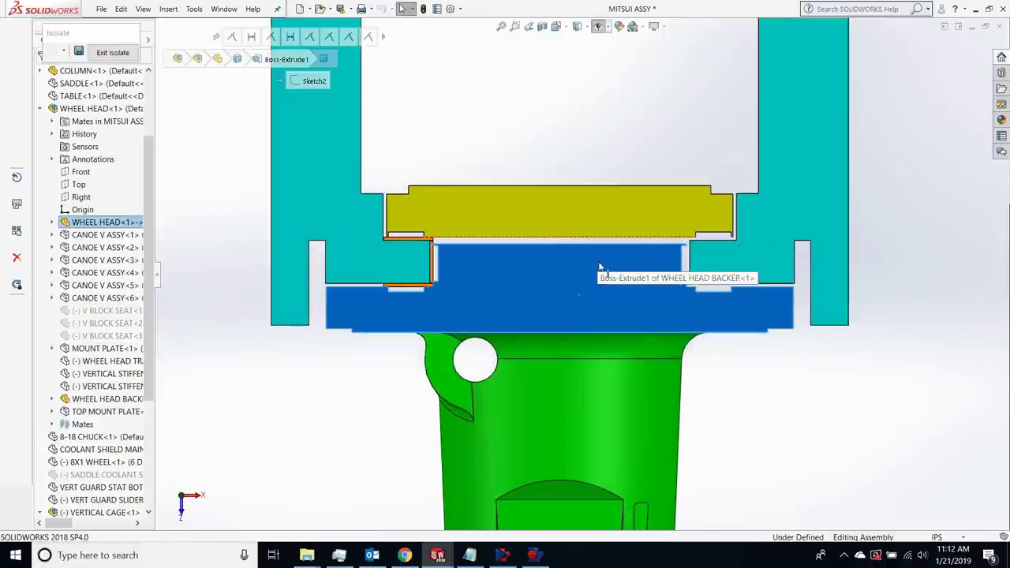
Examine the clearances between the wheel head, backer plate, column way and orange roller cage in the end-on view
{"action": "scroll", "coordinate": [607, 284], "scroll_direction": "down", "scroll_amount": 2}
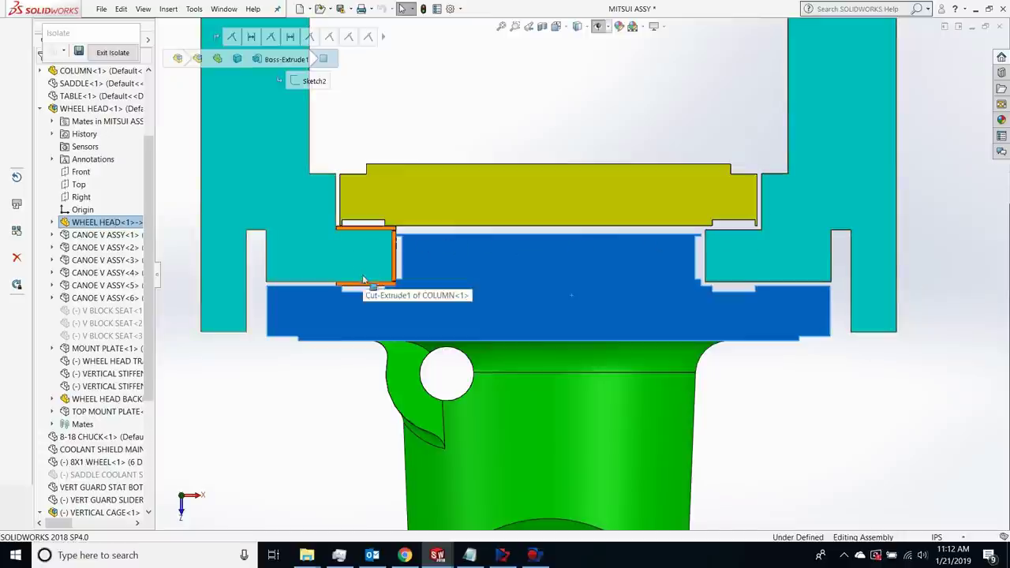
{"action": "scroll", "coordinate": [375, 251], "scroll_direction": "down", "scroll_amount": 5}
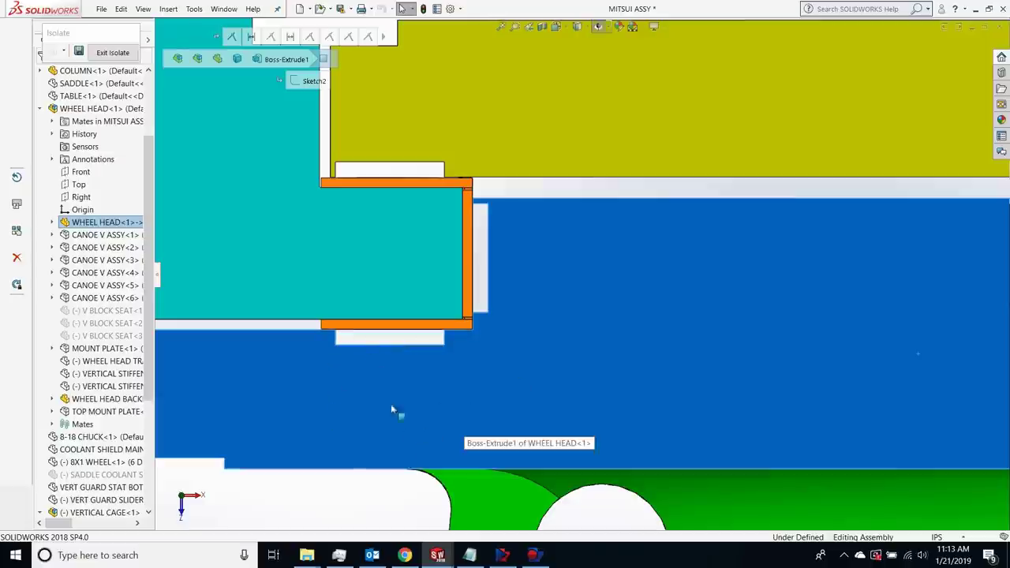
{"action": "scroll", "coordinate": [540, 311], "scroll_direction": "up", "scroll_amount": 2}
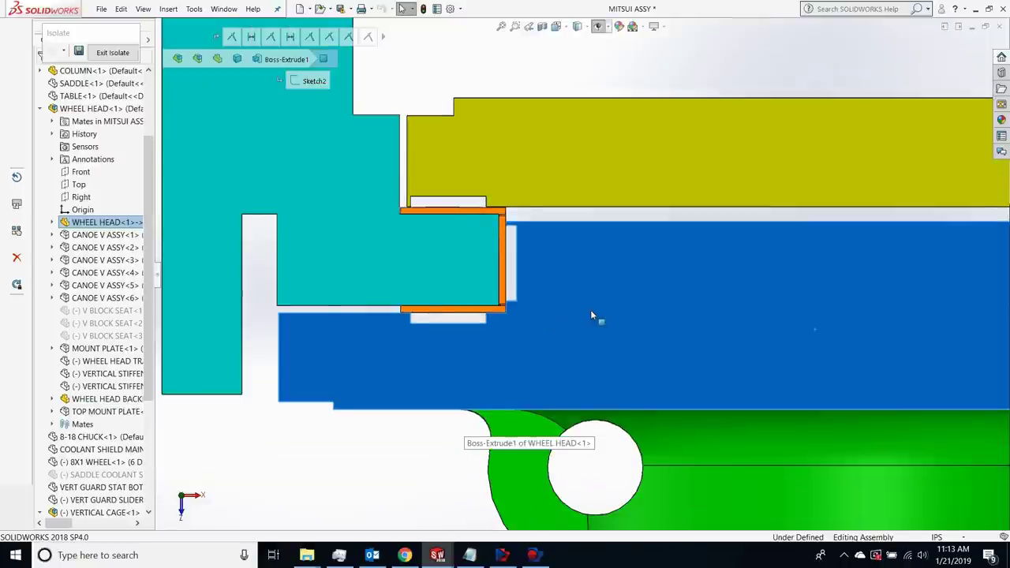
{"action": "scroll", "coordinate": [588, 308], "scroll_direction": "up", "scroll_amount": 1}
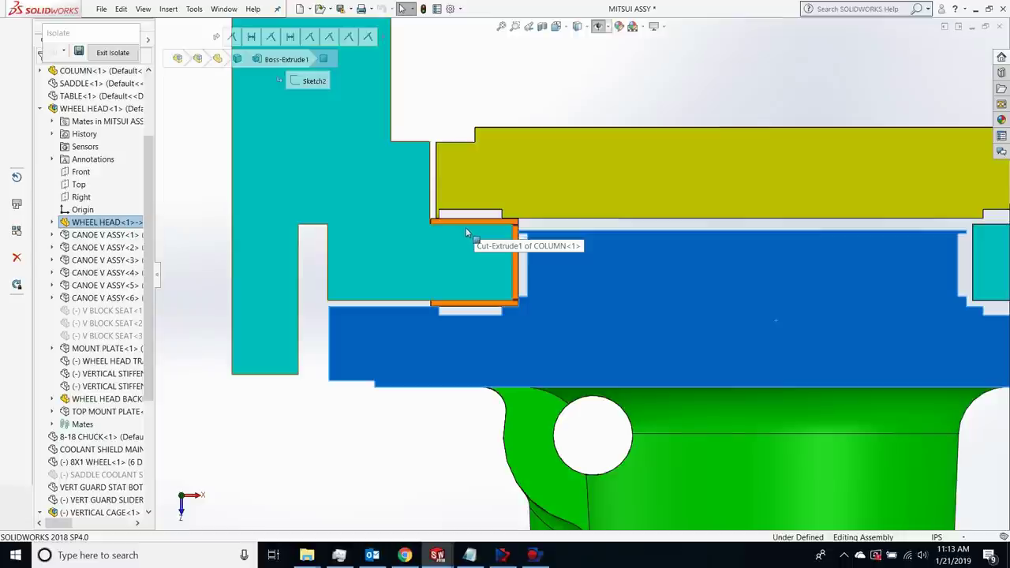
{"action": "scroll", "coordinate": [469, 227], "scroll_direction": "down", "scroll_amount": 1}
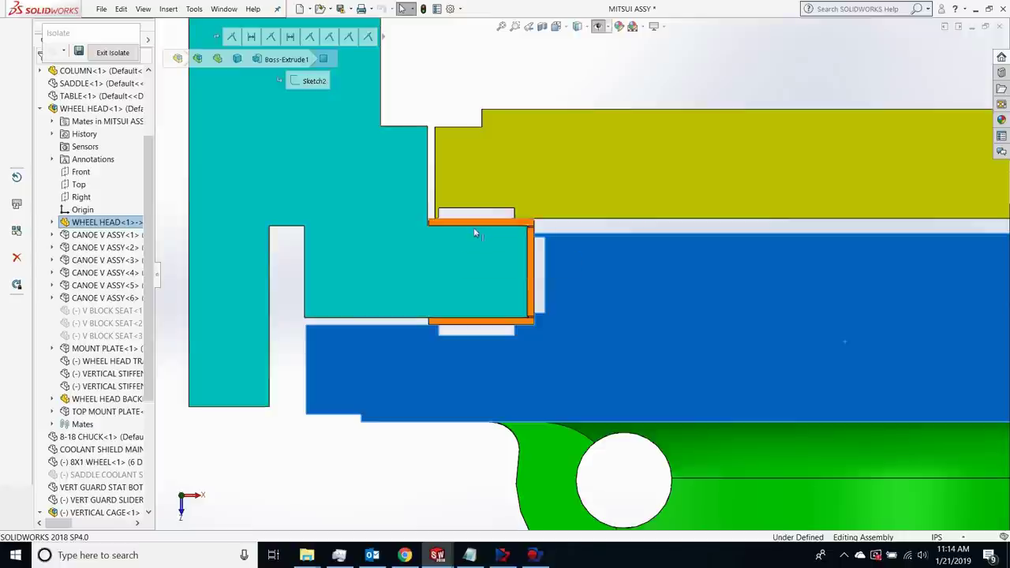
{"action": "scroll", "coordinate": [504, 227], "scroll_direction": "down", "scroll_amount": 2}
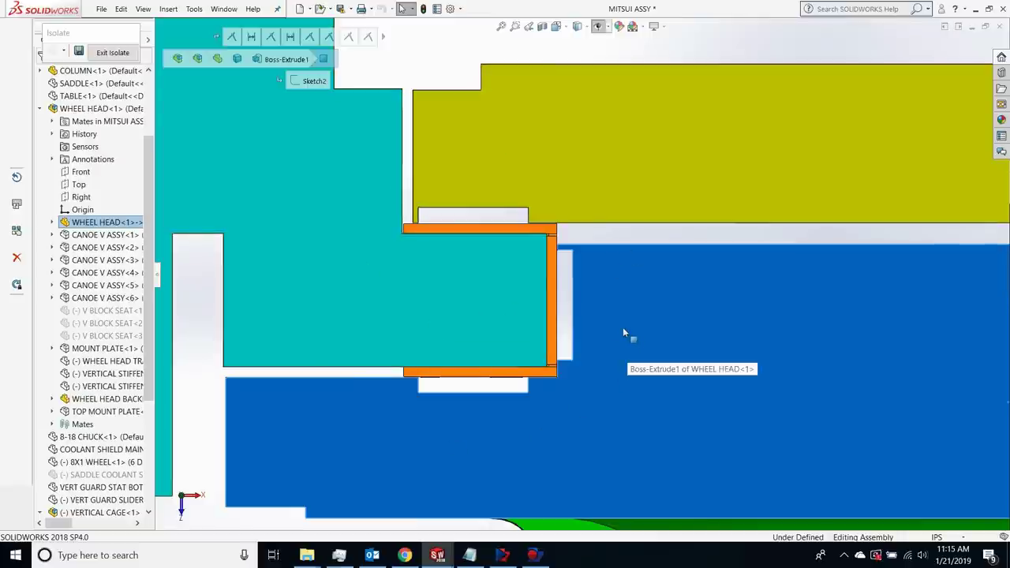
{"action": "scroll", "coordinate": [534, 419], "scroll_direction": "up", "scroll_amount": 5}
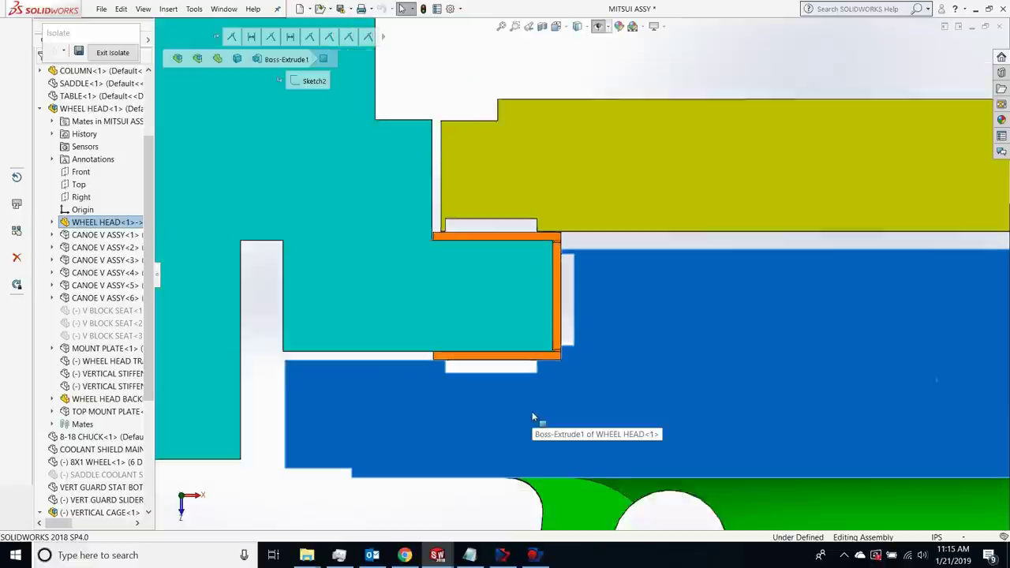
{"action": "scroll", "coordinate": [554, 393], "scroll_direction": "up", "scroll_amount": 2}
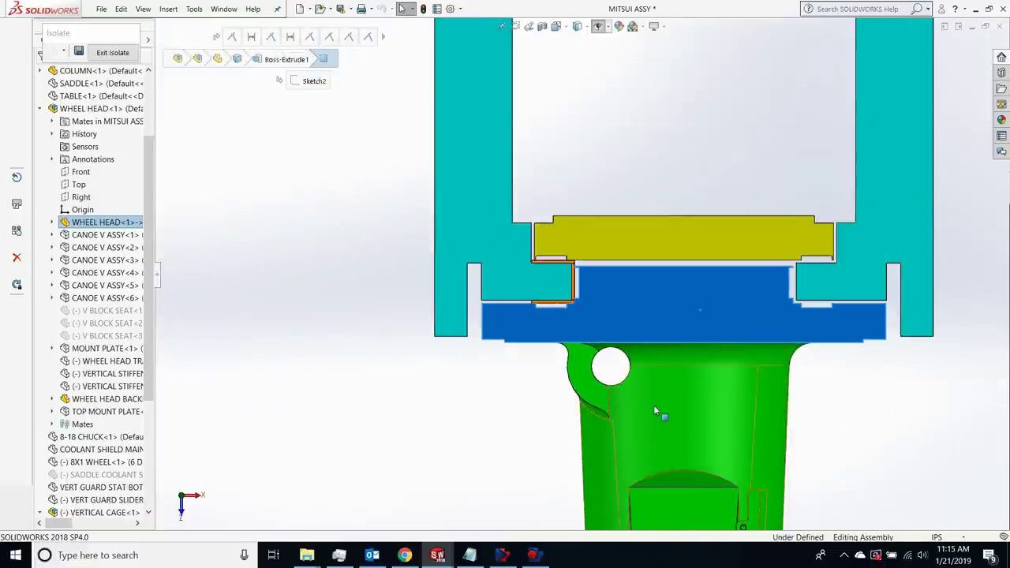
{"action": "scroll", "coordinate": [653, 404], "scroll_direction": "down", "scroll_amount": 1}
{"action": "scroll", "coordinate": [653, 398], "scroll_direction": "up", "scroll_amount": 2}
{"action": "scroll", "coordinate": [641, 410], "scroll_direction": "down", "scroll_amount": 1}
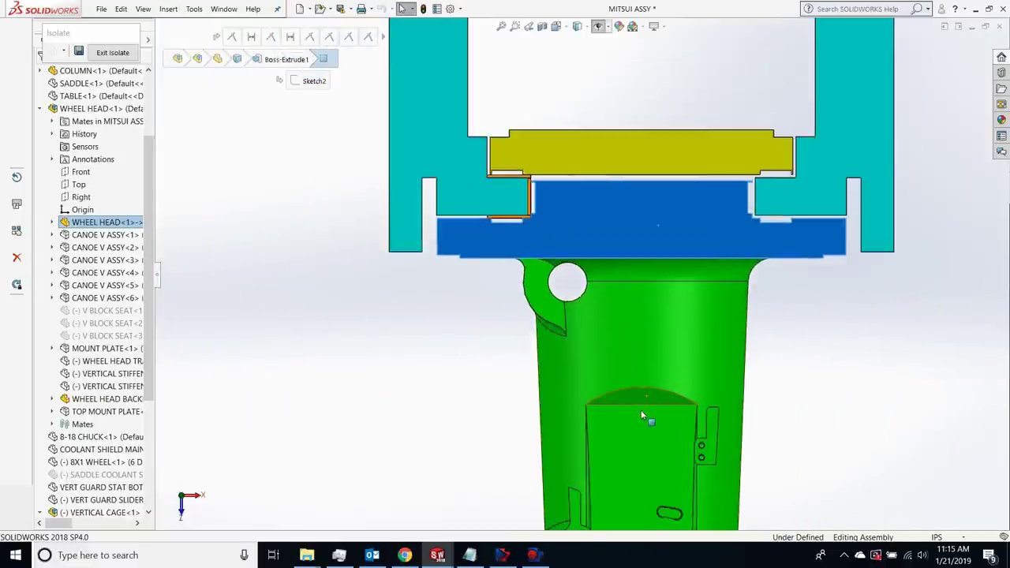
{"action": "scroll", "coordinate": [641, 410], "scroll_direction": "up", "scroll_amount": 2}
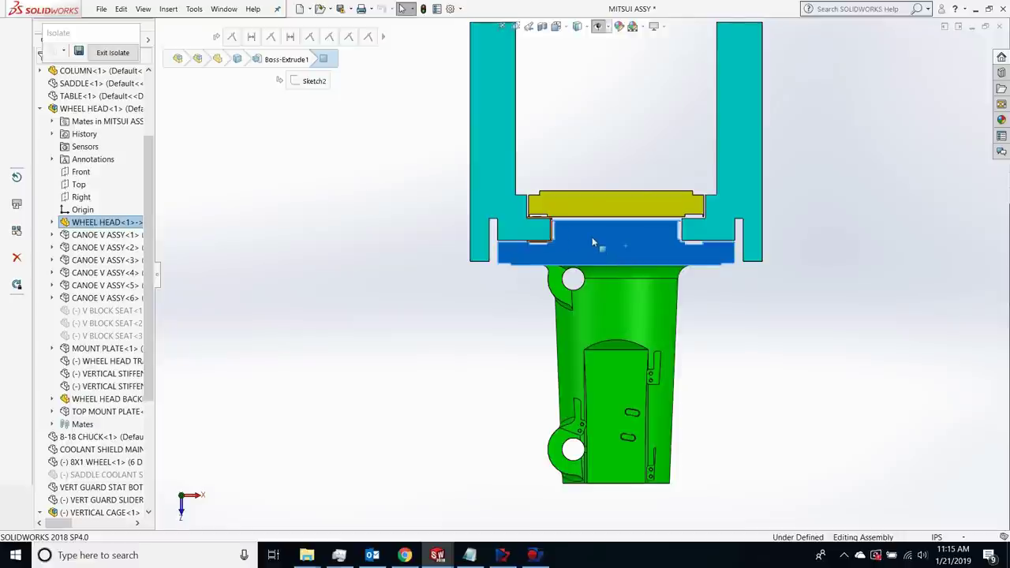
Examine the slotted edge and face cage strips wrapped around the column way
{"action": "left_click_drag", "start_coordinate": [591, 236], "coordinate": [574, 282]}
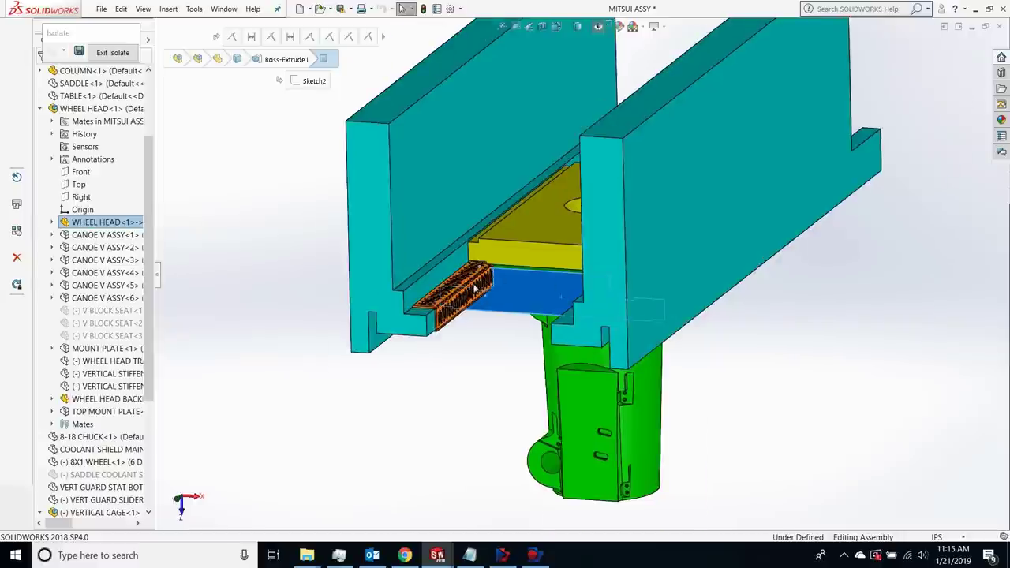
{"action": "scroll", "coordinate": [474, 298], "scroll_direction": "down", "scroll_amount": 10}
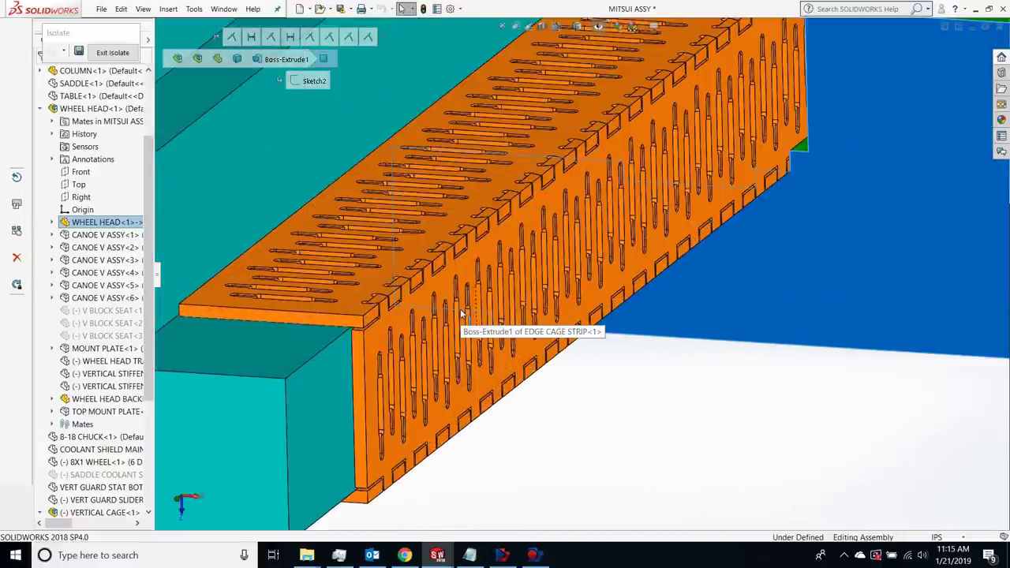
{"action": "scroll", "coordinate": [409, 308], "scroll_direction": "up", "scroll_amount": 6}
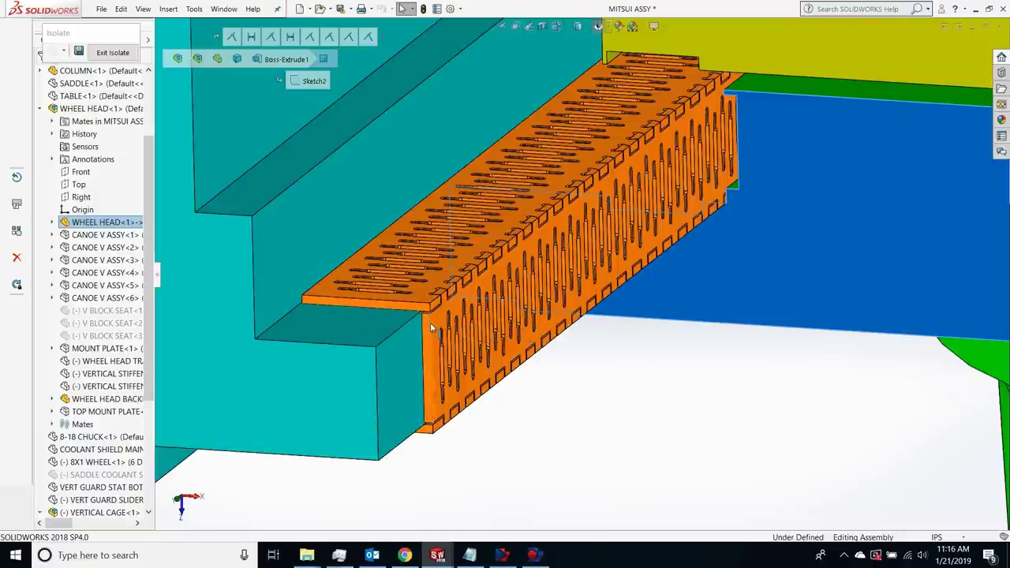
{"action": "left_click_drag", "start_coordinate": [463, 321], "coordinate": [429, 449]}
{"action": "scroll", "coordinate": [444, 304], "scroll_direction": "down", "scroll_amount": 5}
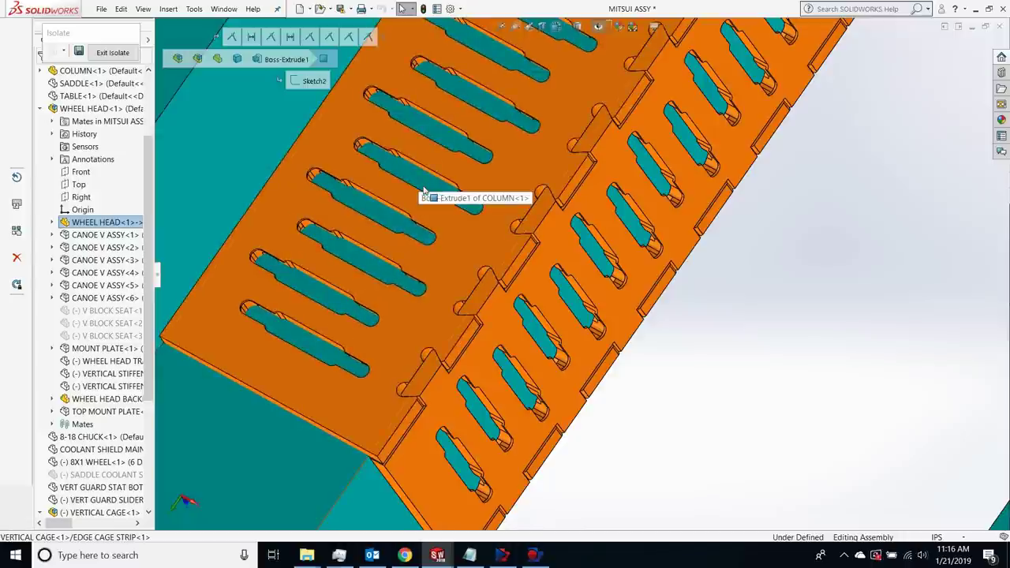
{"action": "scroll", "coordinate": [426, 194], "scroll_direction": "up", "scroll_amount": 2}
{"action": "scroll", "coordinate": [474, 219], "scroll_direction": "up", "scroll_amount": 3}
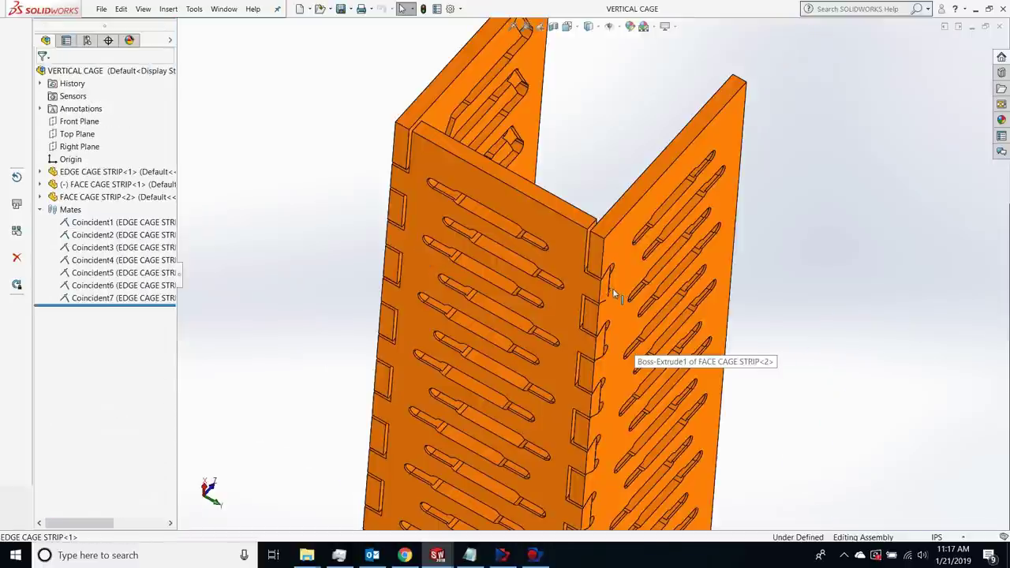
Examine the interlocking joints between the strips in the vertical cage assembly and open the face cage strip part
{"action": "left_click_drag", "start_coordinate": [597, 280], "coordinate": [471, 363]}
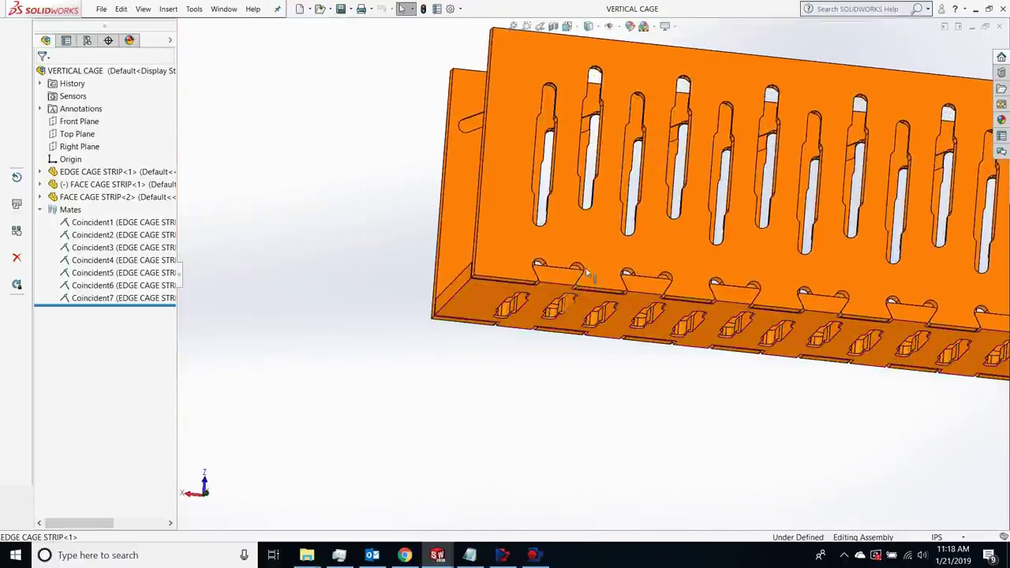
{"action": "scroll", "coordinate": [473, 360], "scroll_direction": "down", "scroll_amount": 5}
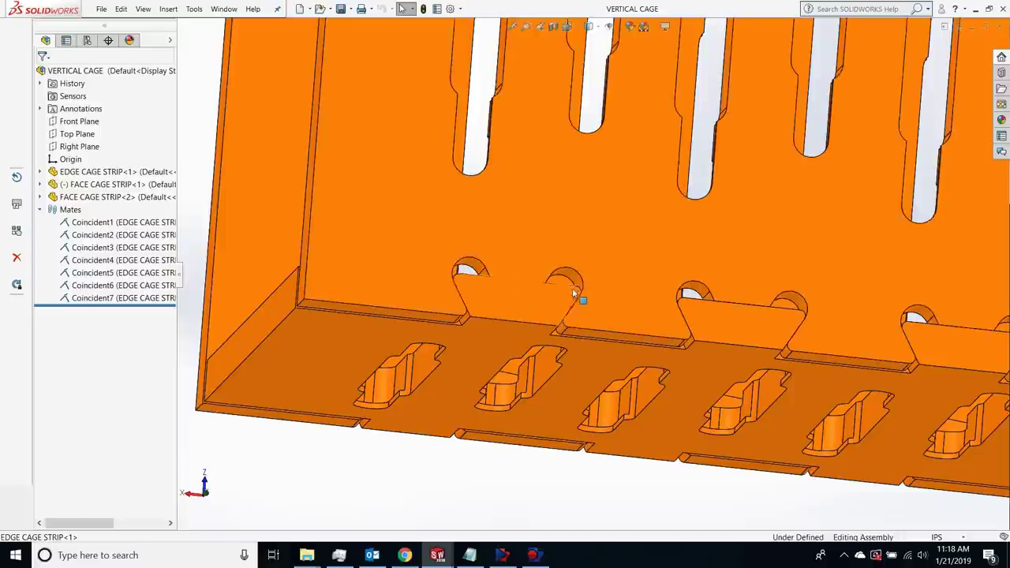
{"action": "left_click", "coordinate": [562, 332]}
{"action": "left_click", "coordinate": [564, 315]}
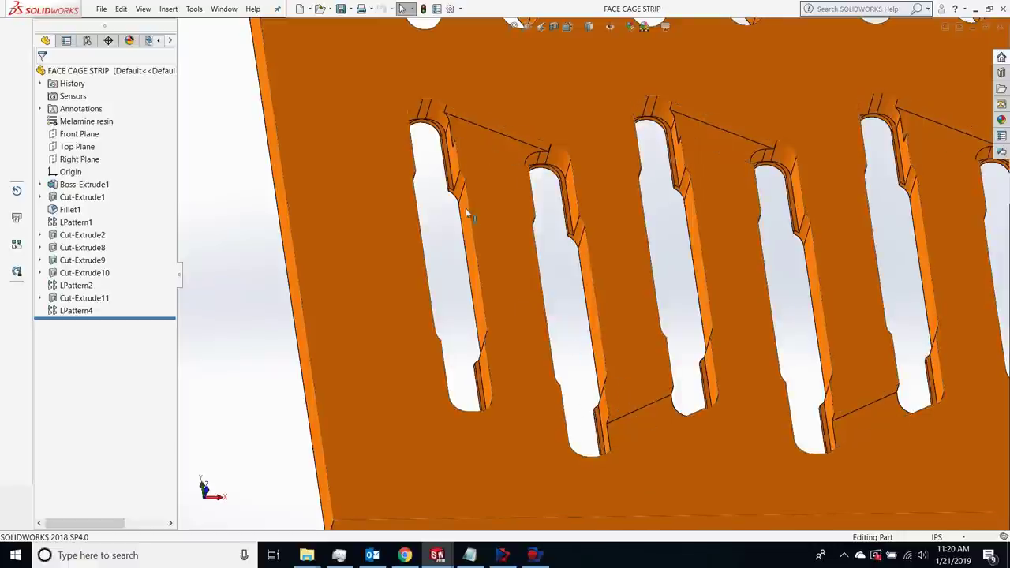
Examine the stepped roller slots and the grooves connecting them in the face cage strip
{"action": "scroll", "coordinate": [454, 193], "scroll_direction": "down", "scroll_amount": 4}
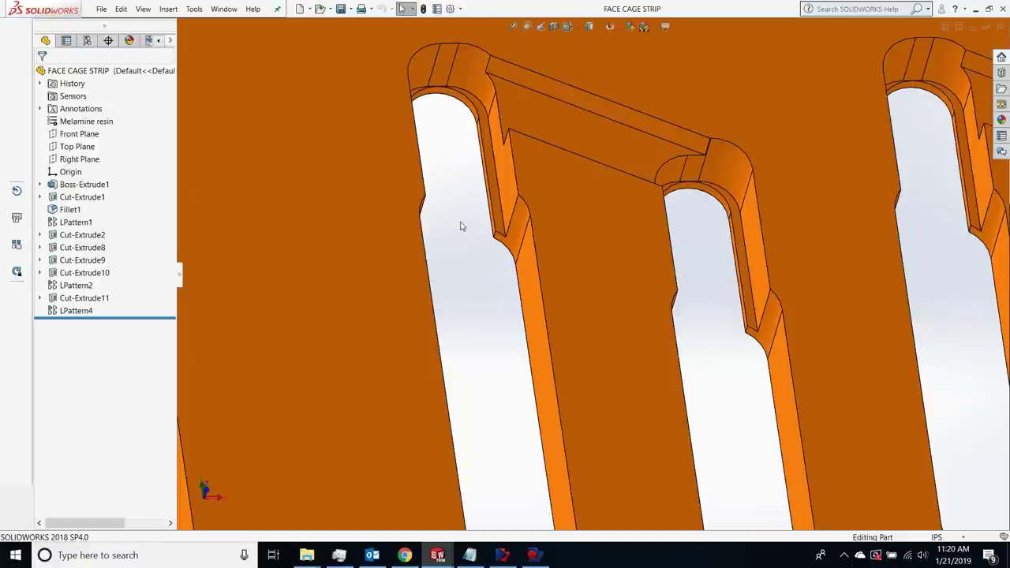
{"action": "left_click_drag", "start_coordinate": [462, 227], "coordinate": [448, 177]}
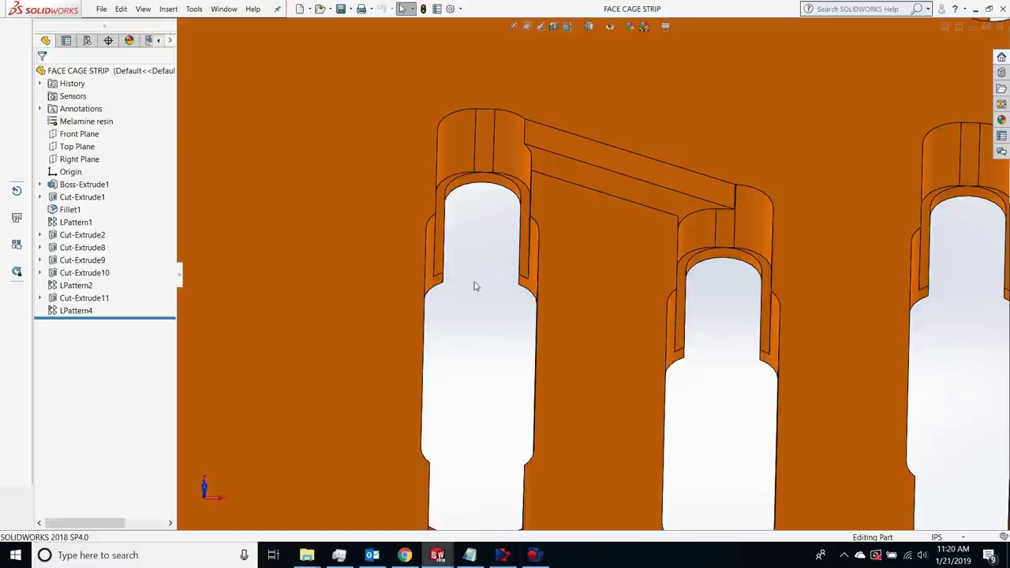
{"action": "scroll", "coordinate": [529, 287], "scroll_direction": "up", "scroll_amount": 2}
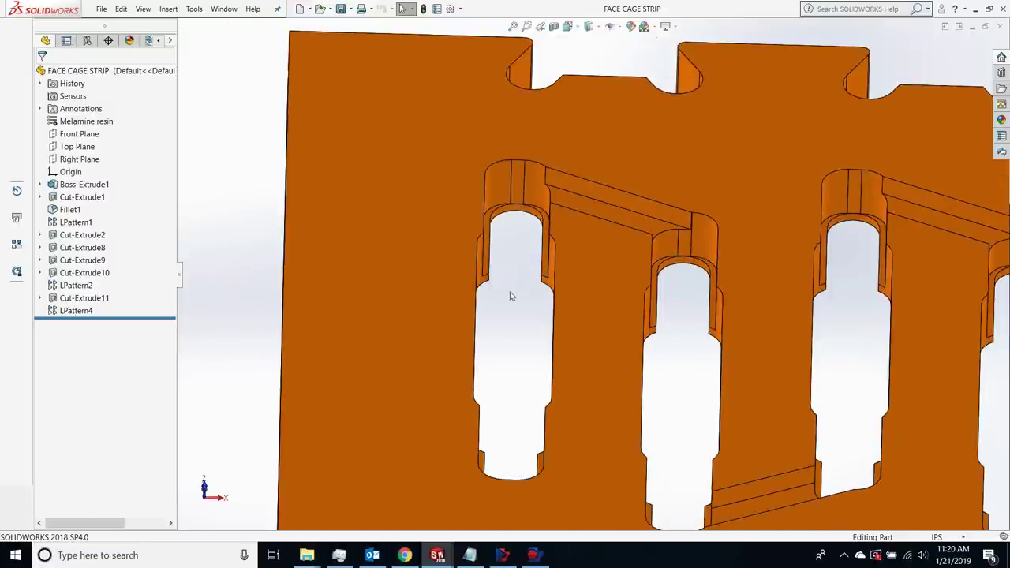
{"action": "key", "text": "Left"}
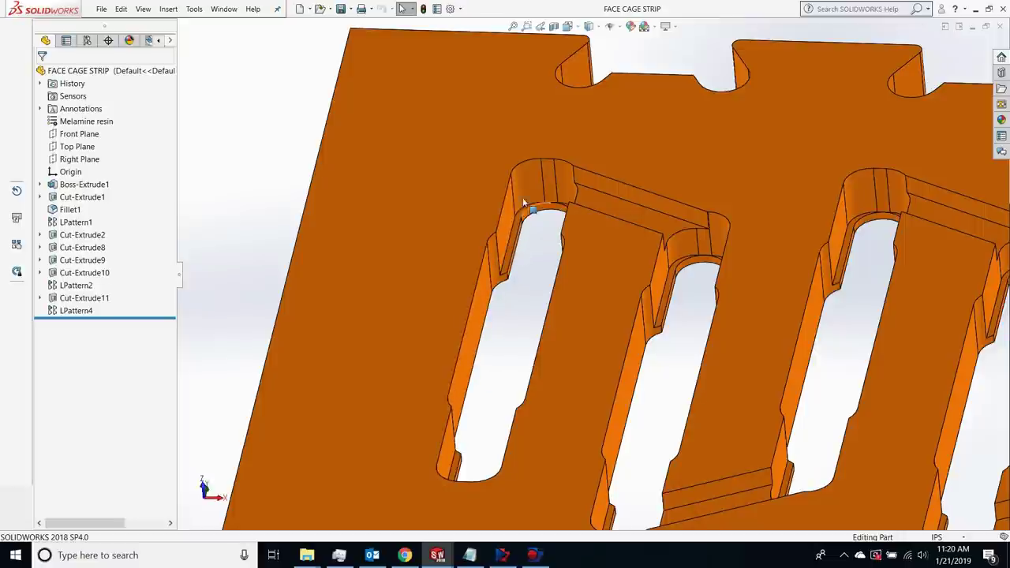
{"action": "left_click_drag", "start_coordinate": [514, 294], "coordinate": [505, 225]}
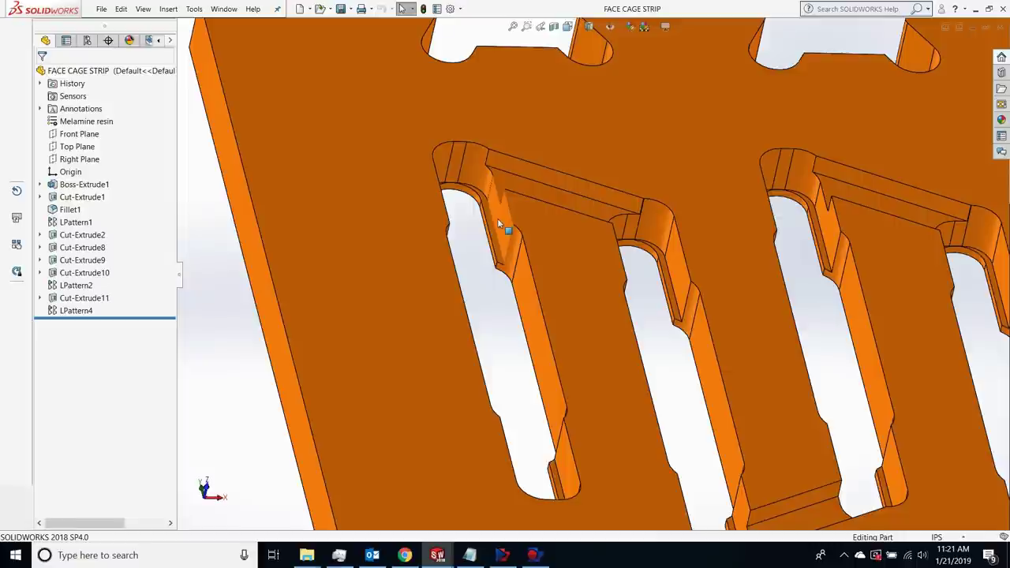
{"action": "scroll", "coordinate": [509, 314], "scroll_direction": "up", "scroll_amount": 2}
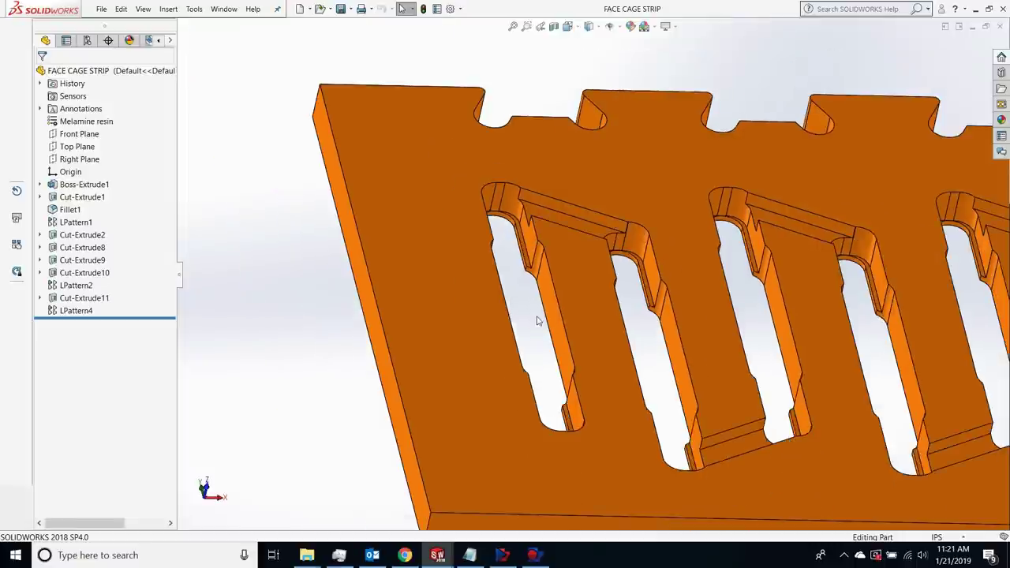
{"action": "scroll", "coordinate": [534, 322], "scroll_direction": "down", "scroll_amount": 1}
{"action": "scroll", "coordinate": [537, 323], "scroll_direction": "up", "scroll_amount": 1}
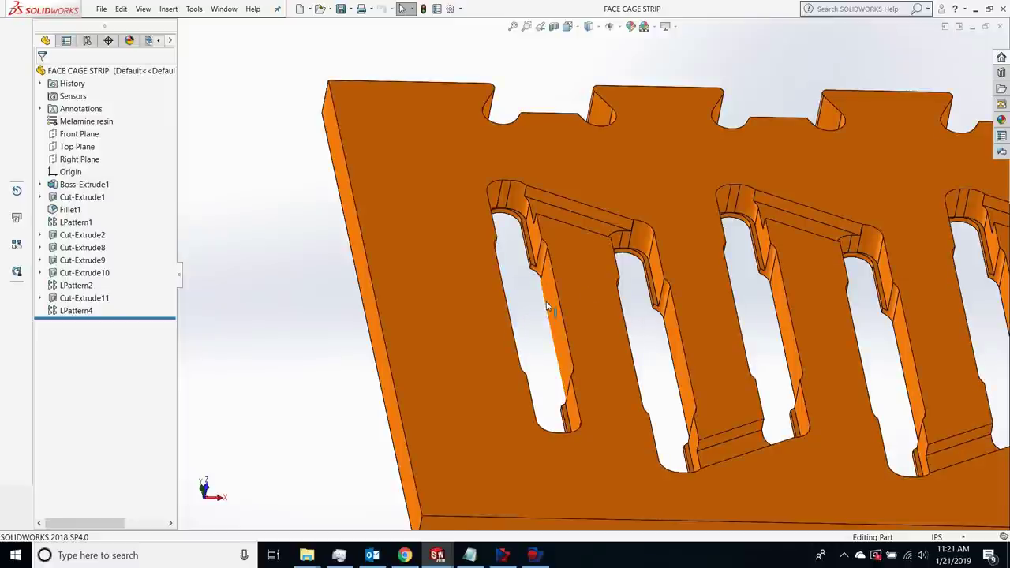
{"action": "scroll", "coordinate": [548, 311], "scroll_direction": "up", "scroll_amount": 2}
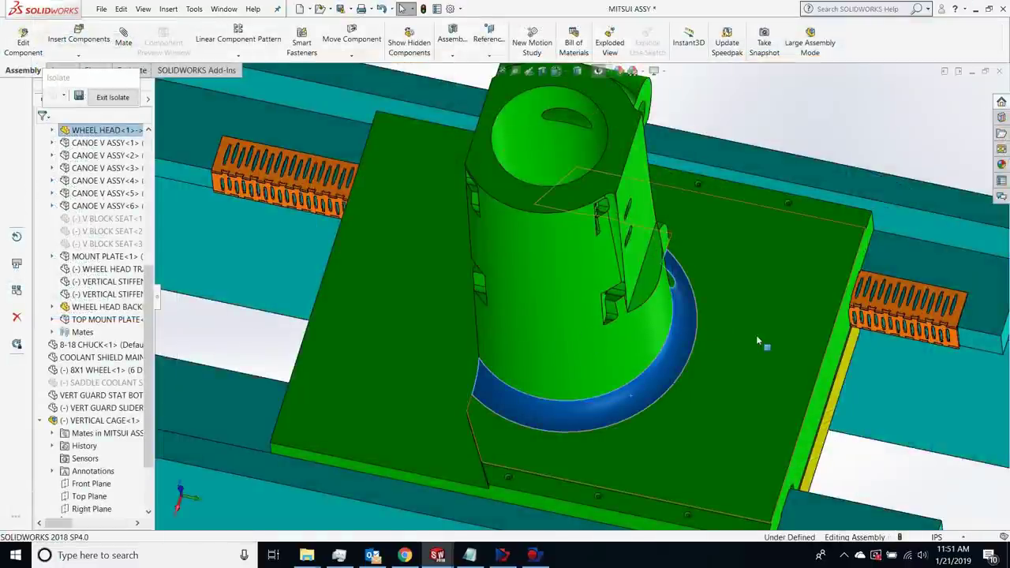
In the Mitsui assembly, slide the wheel head along the column ways and back to check its travel relative to the vertical cage
{"action": "left_click", "coordinate": [756, 335]}
{"action": "left_click_drag", "start_coordinate": [711, 331], "coordinate": [671, 341]}
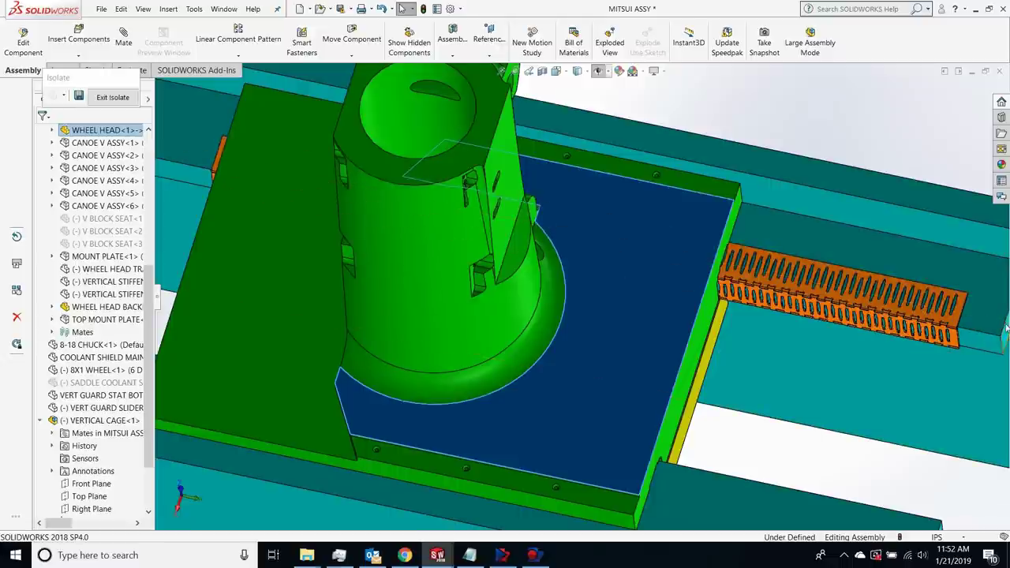
{"action": "scroll", "coordinate": [932, 332], "scroll_direction": "up", "scroll_amount": 2}
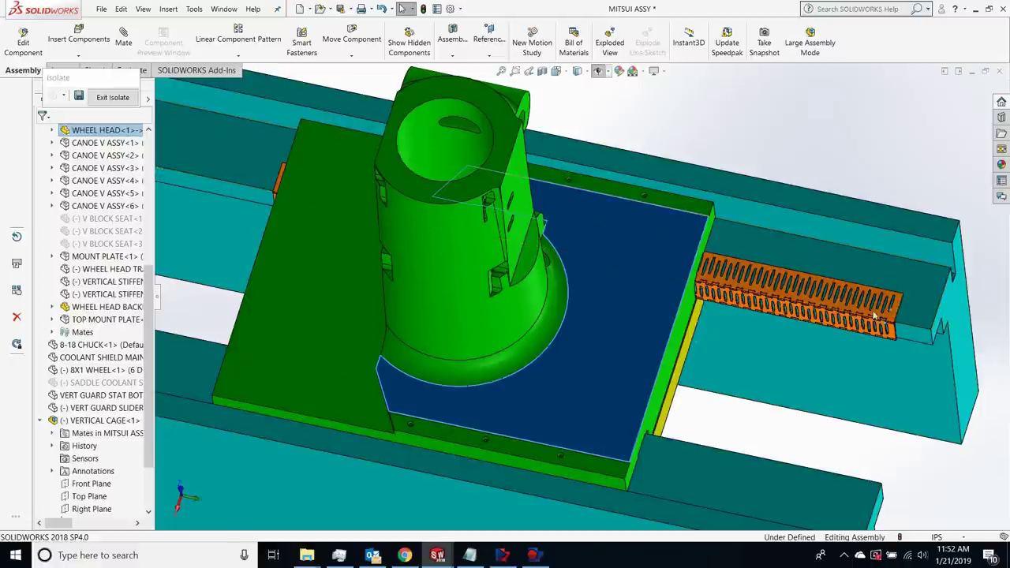
{"action": "left_click_drag", "start_coordinate": [508, 291], "coordinate": [606, 341]}
{"action": "key", "text": "Escape"}
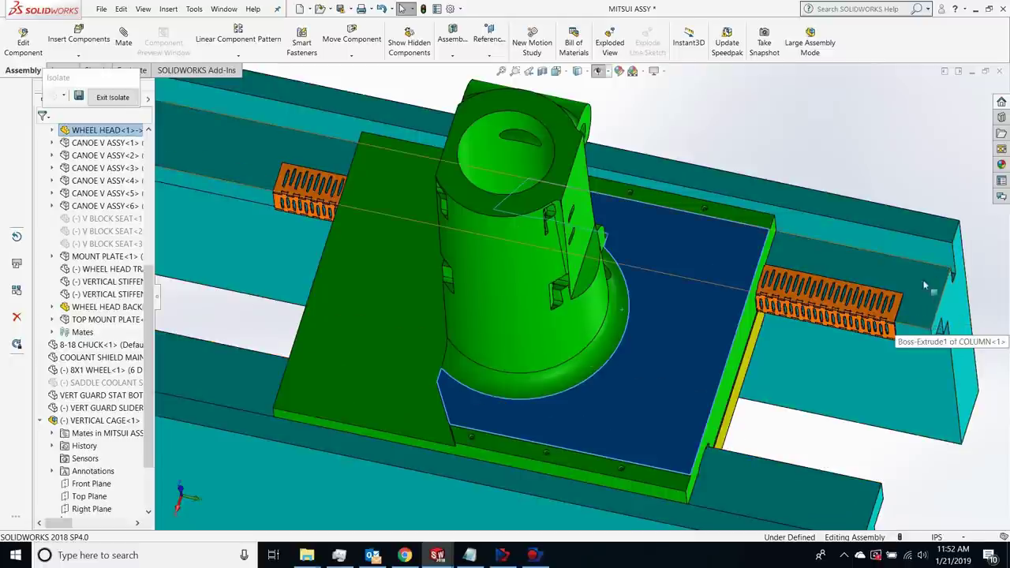
{"action": "left_click", "coordinate": [857, 312]}
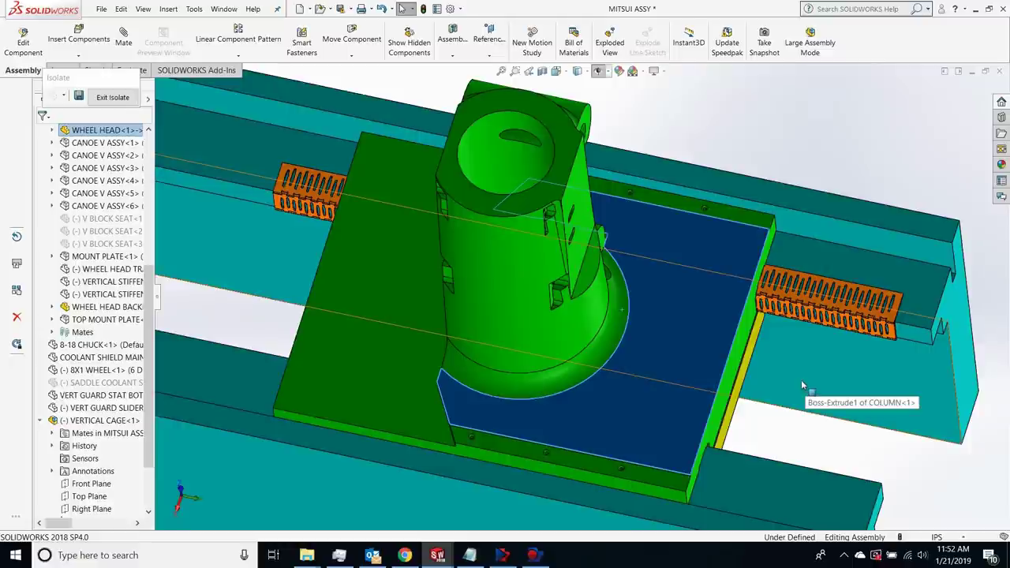
{"action": "left_click_drag", "start_coordinate": [802, 379], "coordinate": [794, 262]}
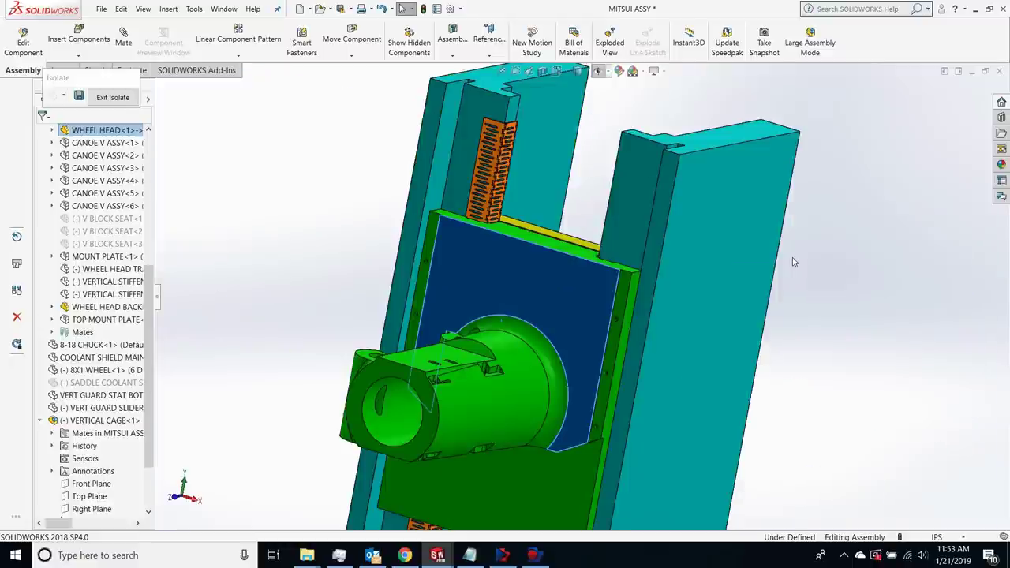